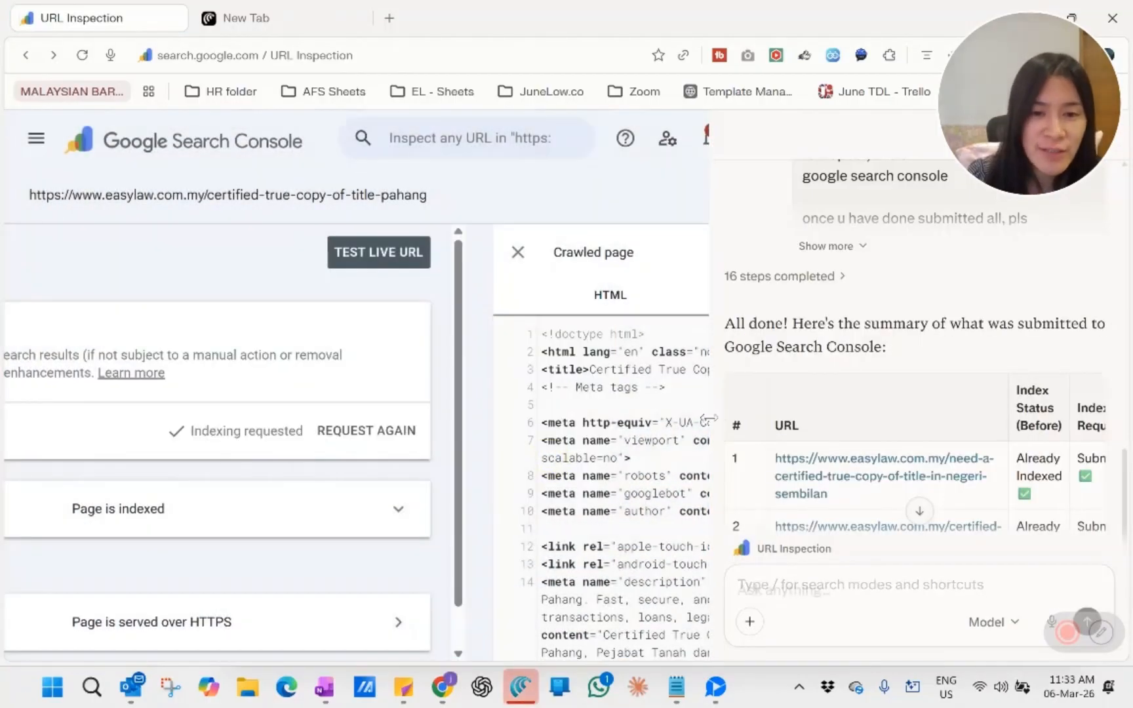
Step: Widen the assistant pane and review the summary of the URLs submitted to Google Search Console
left_click_drag(708, 418, 483, 413)
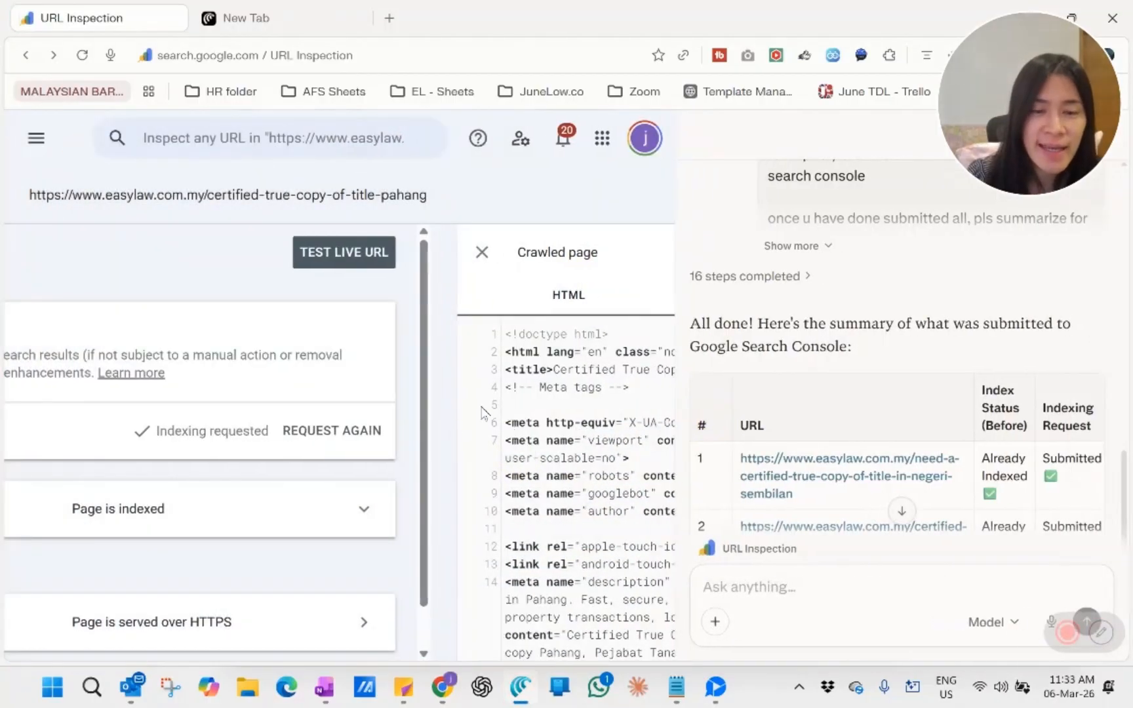
scroll(918, 394, "down", 4)
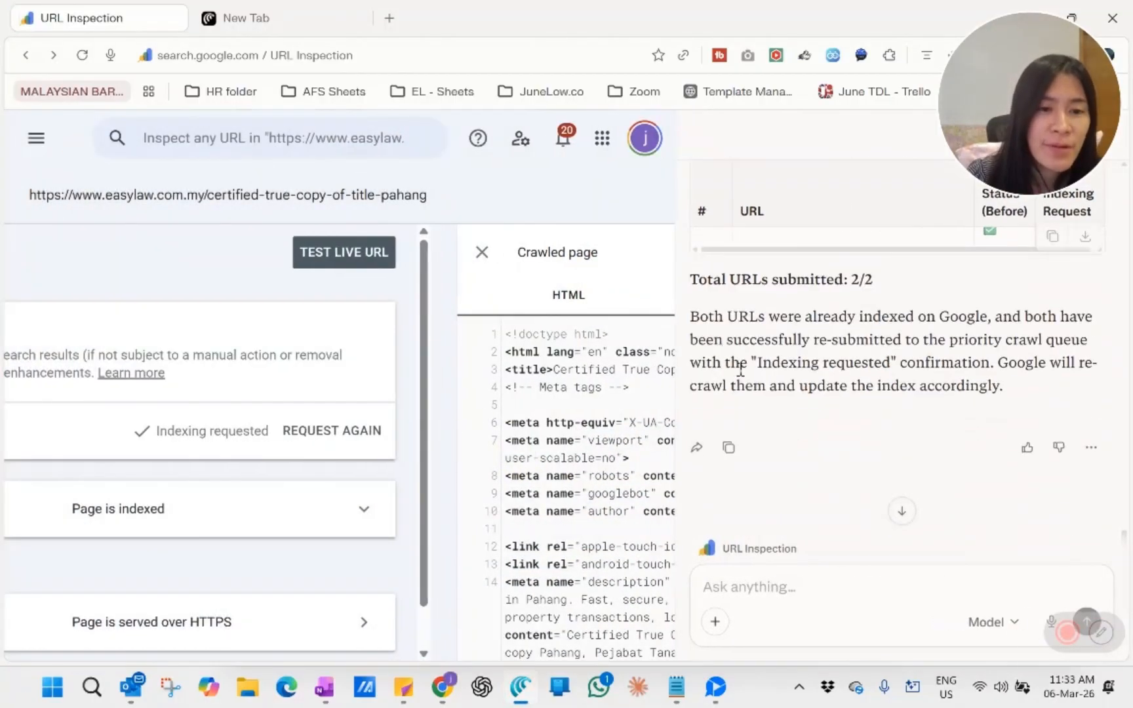
scroll(984, 446, "up", 3)
scroll(984, 466, "down", 3)
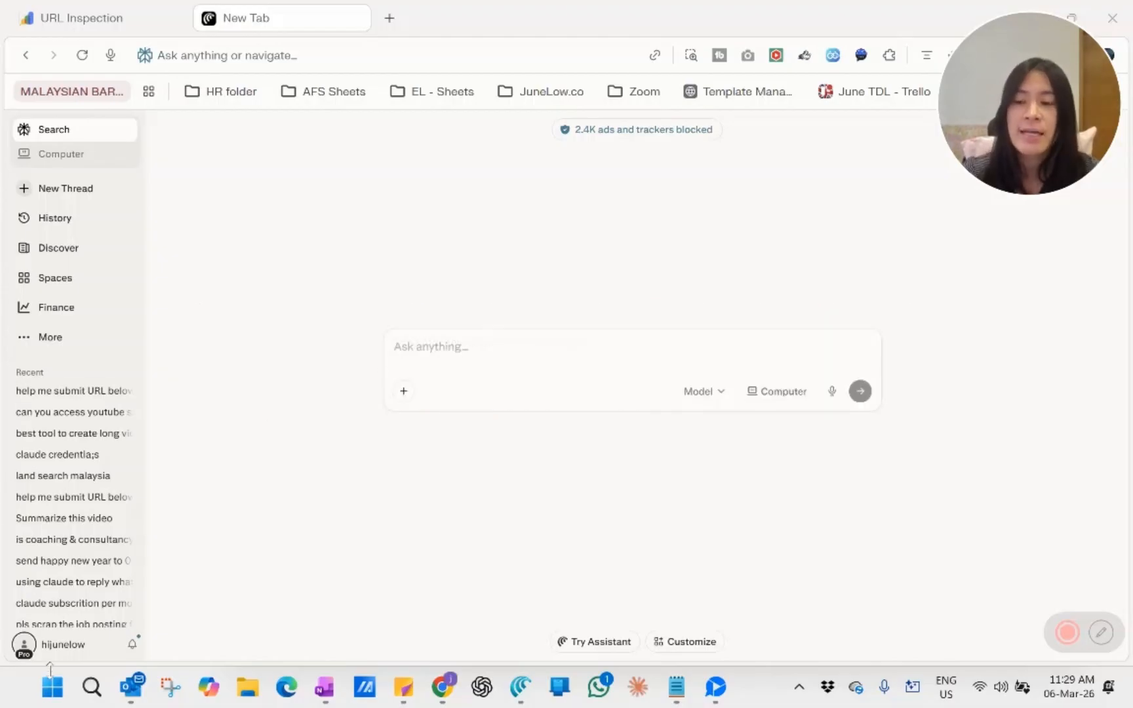
Step: Open the account's shortcut settings and view the blank form for creating a shortcut, closing it without saving
left_click(46, 649)
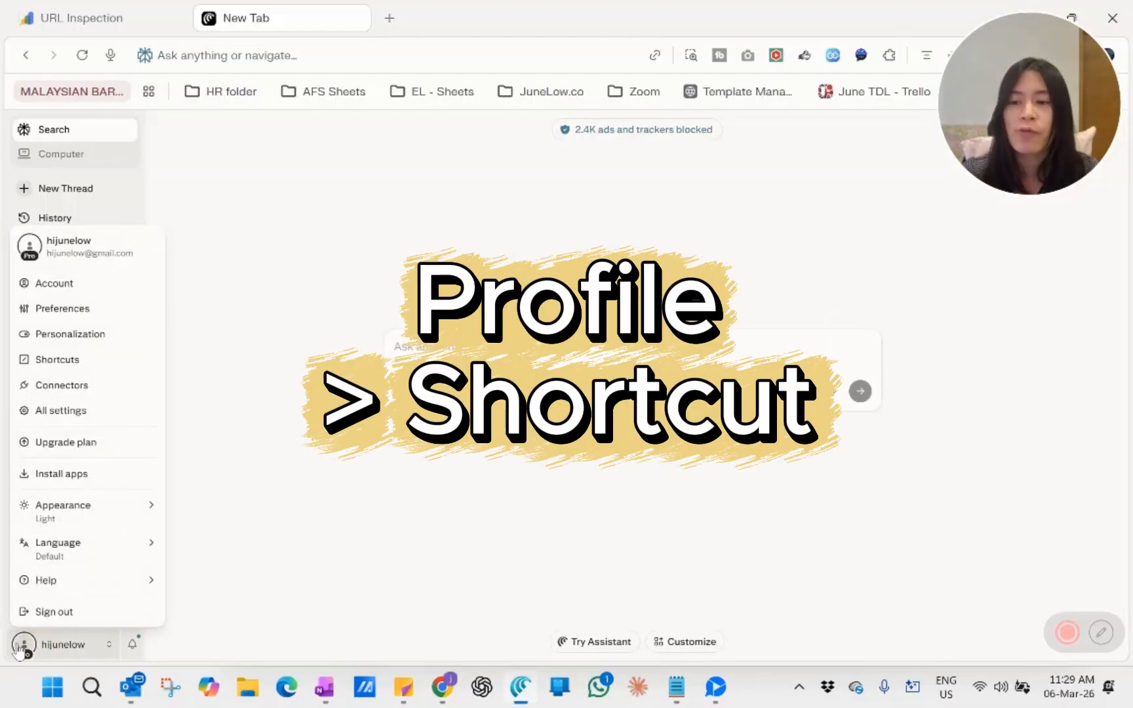
left_click(55, 362)
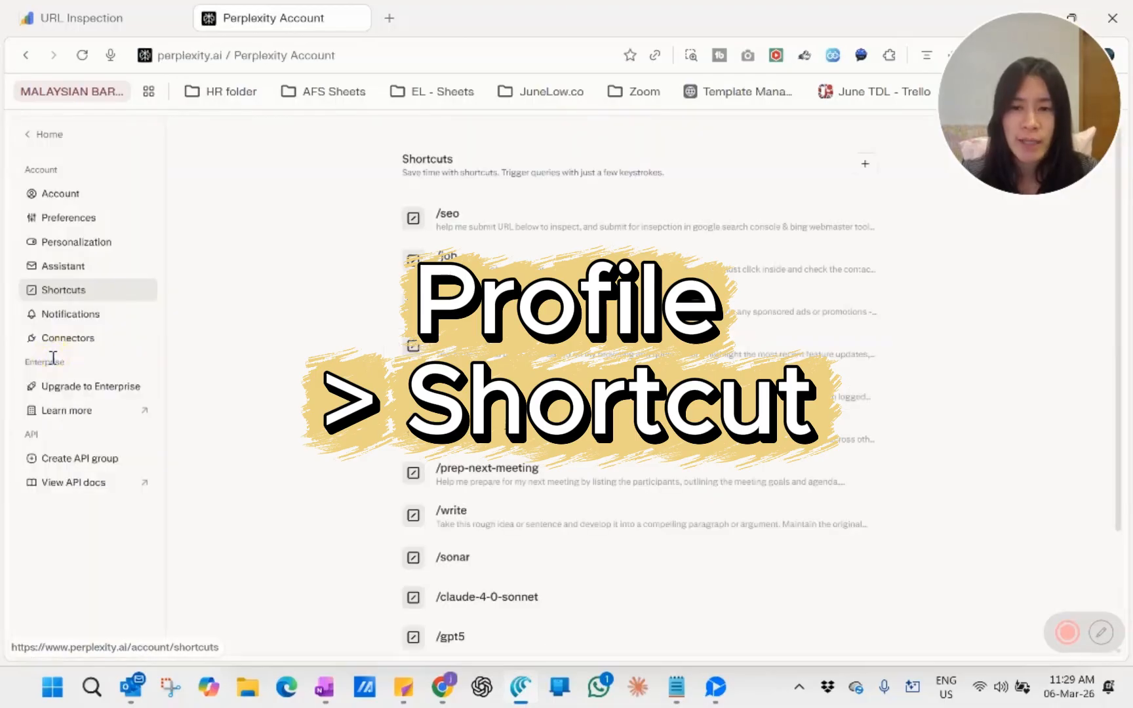
left_click(868, 167)
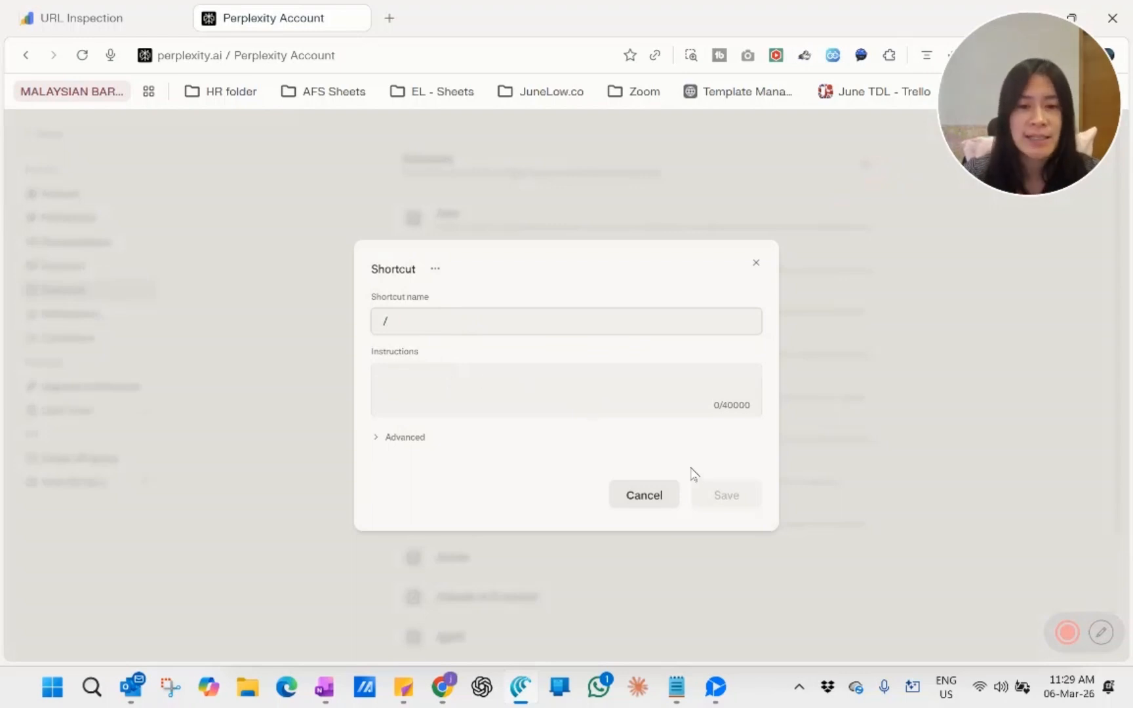
left_click(664, 505)
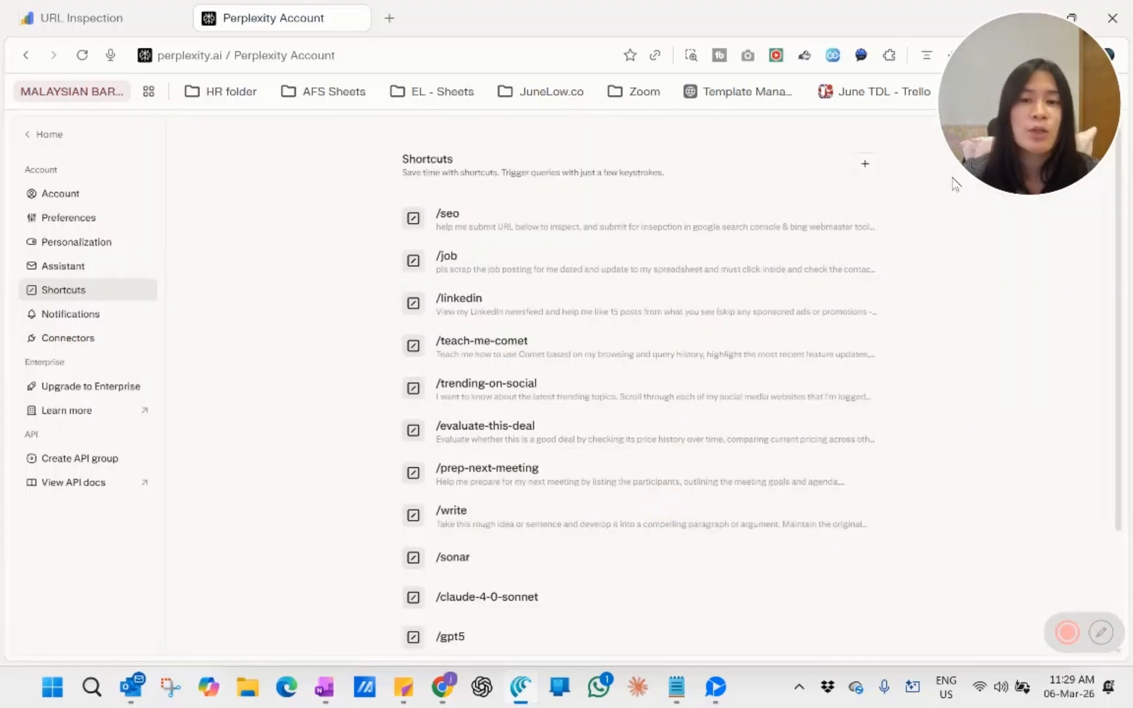
left_click(864, 168)
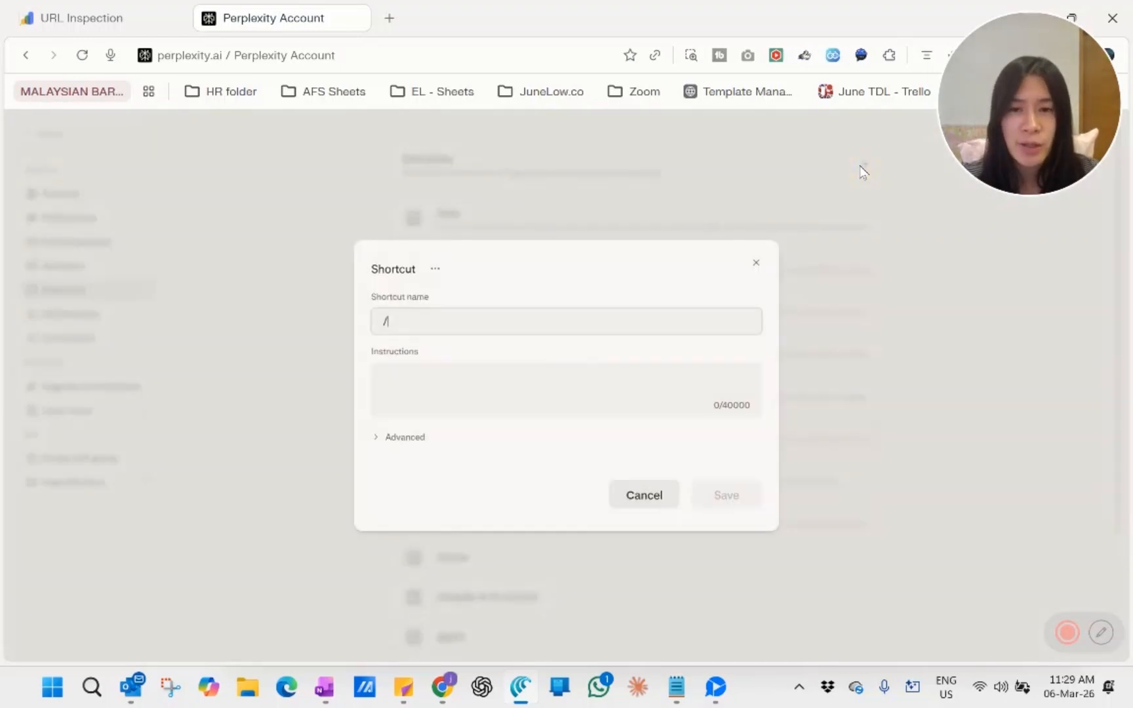
left_click(757, 268)
Step: Open the existing /seo shortcut and read through its instructions, including the summary table request, closing it without changes
left_click(448, 218)
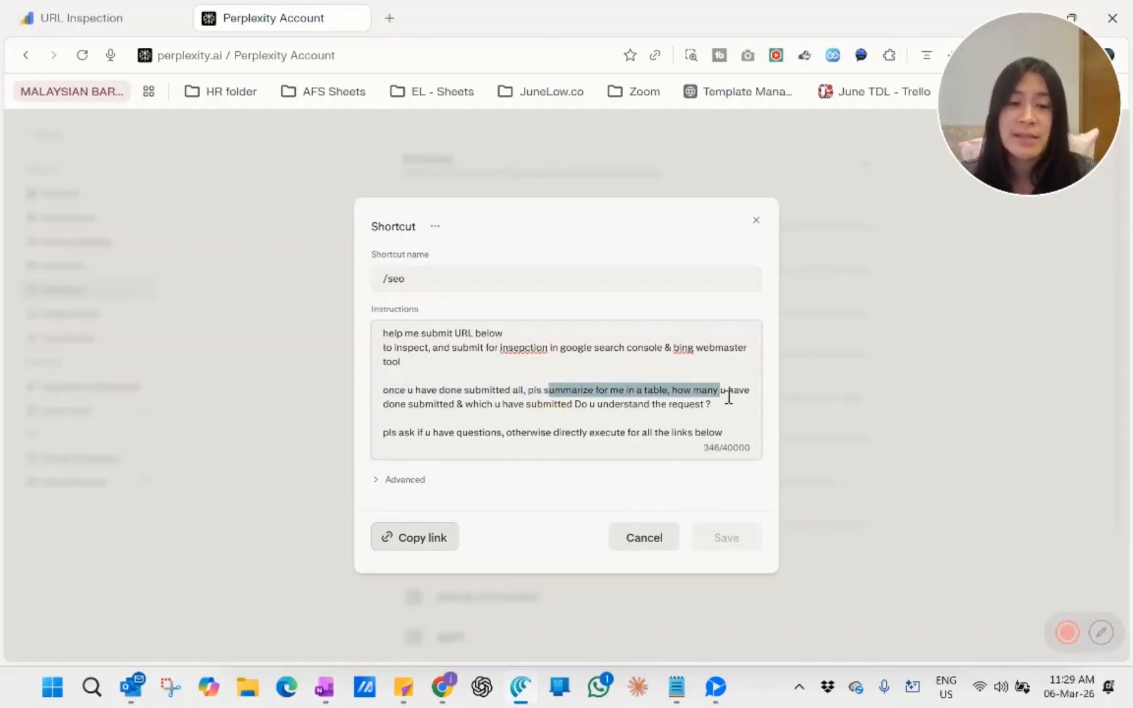
left_click_drag(729, 396, 731, 399)
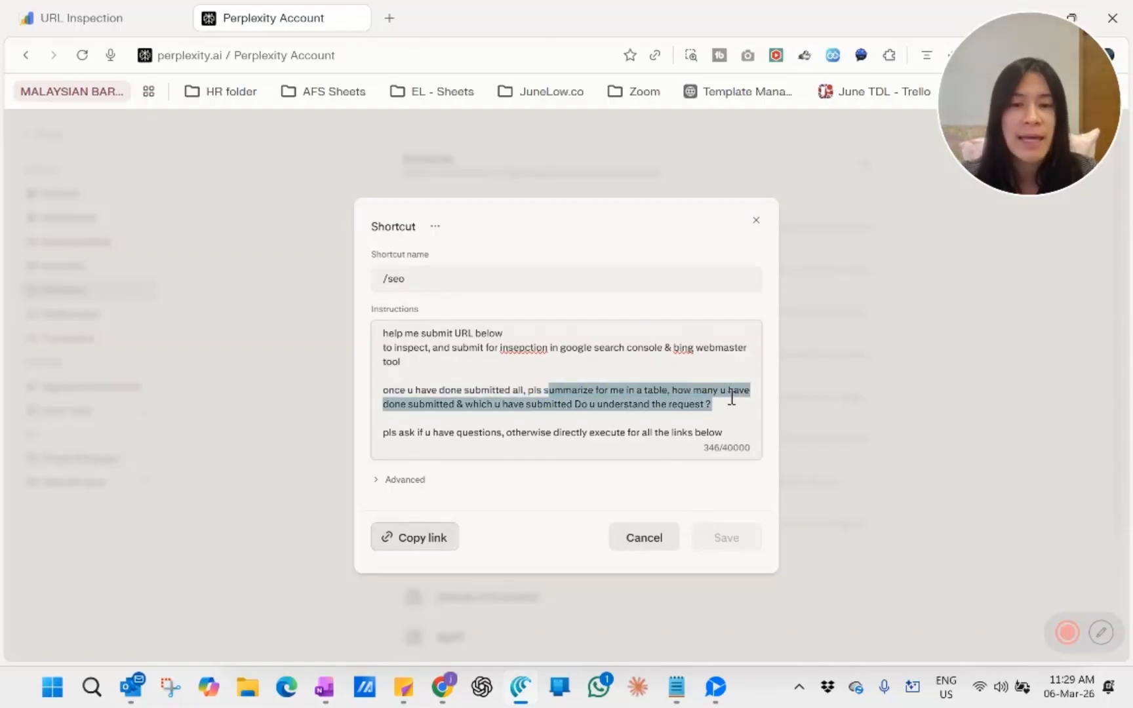
left_click(728, 400)
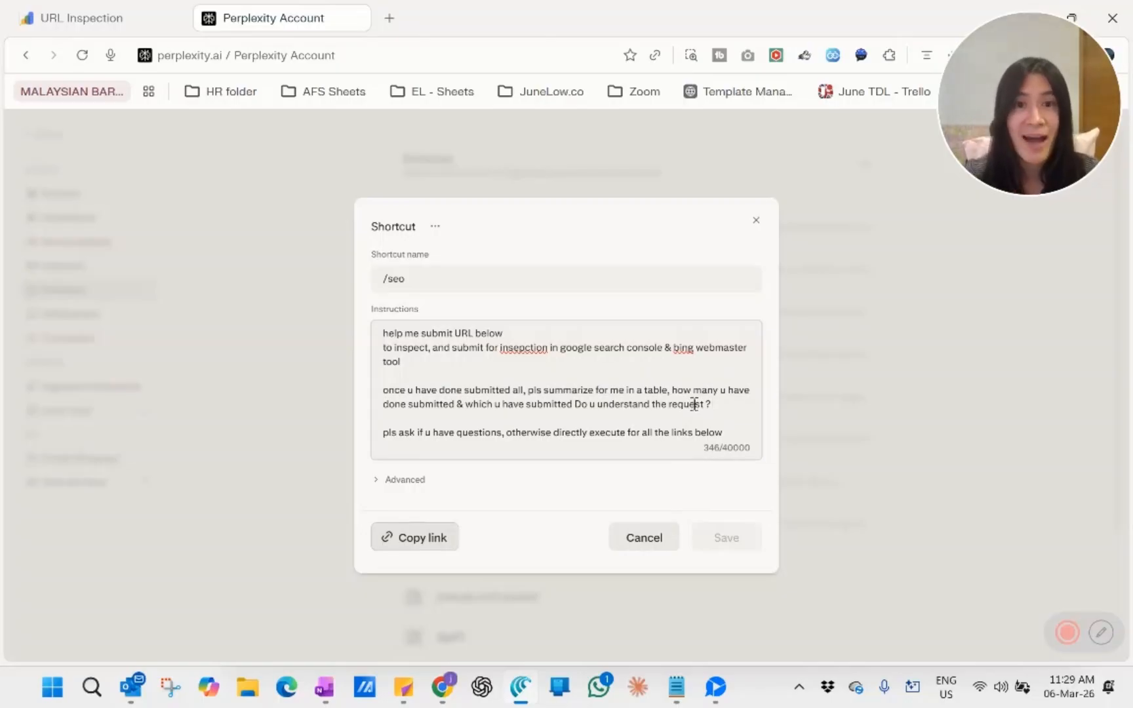
left_click(673, 543)
Step: Leave the shortcut settings and switch to the Search Console URL Inspection page with the assistant open beside it
left_click(29, 135)
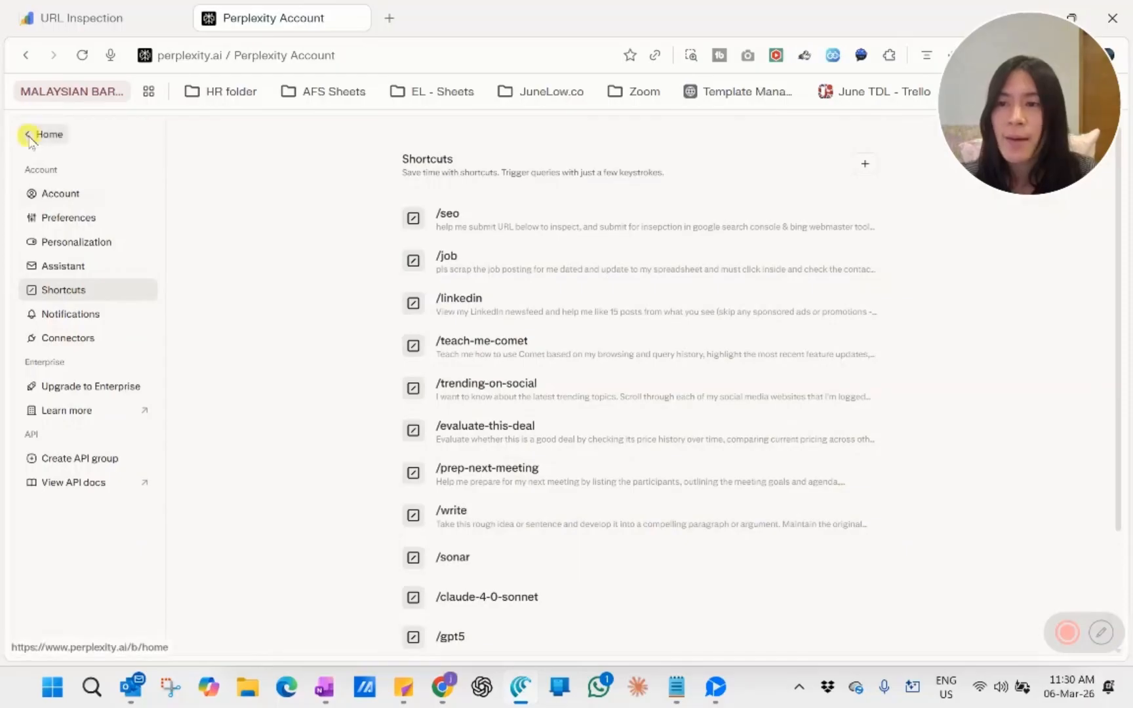
left_click(99, 6)
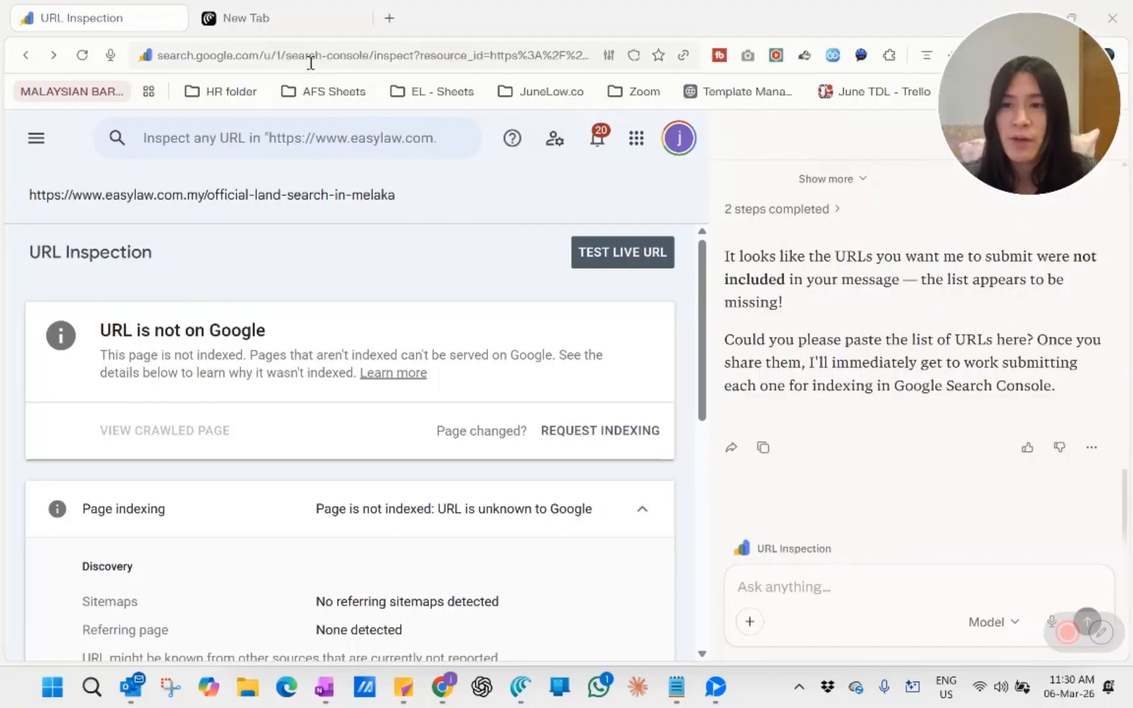
left_click_drag(1024, 139, 1009, 105)
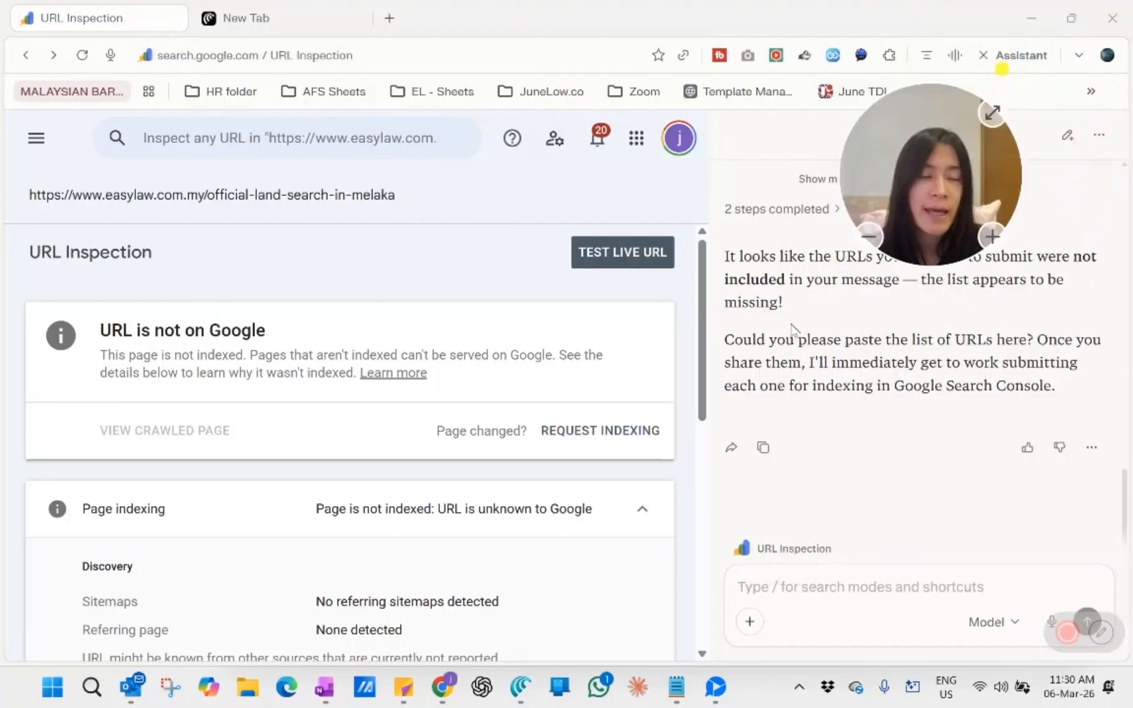
left_click(1002, 57)
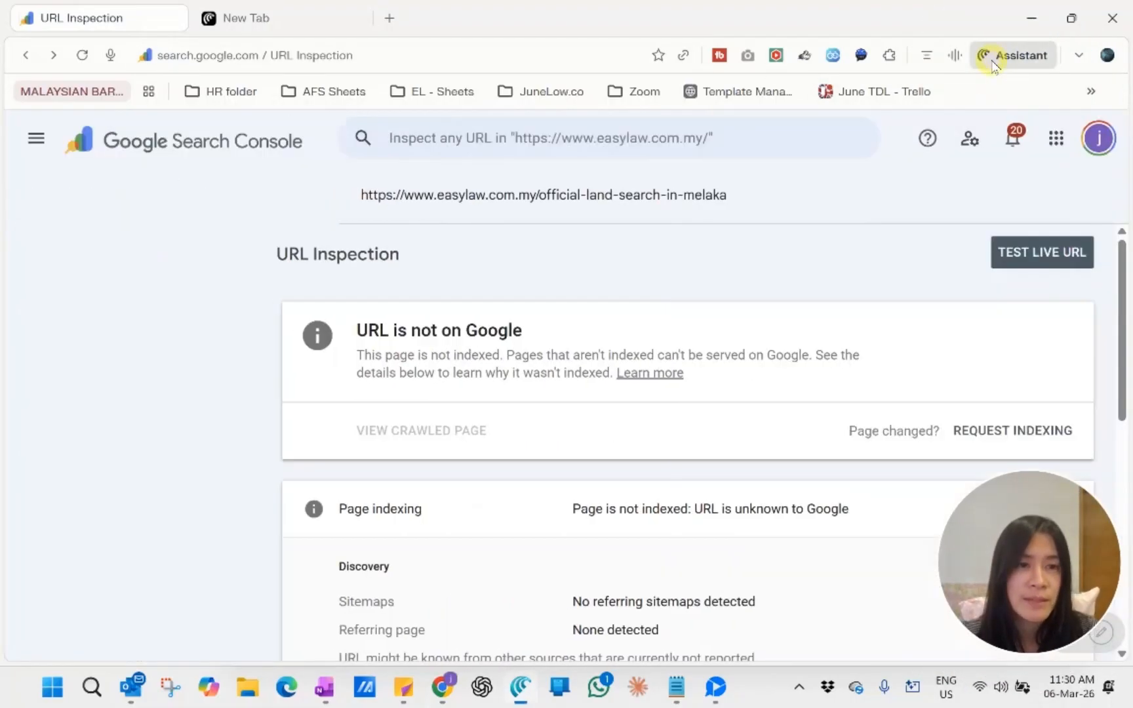
left_click(1004, 58)
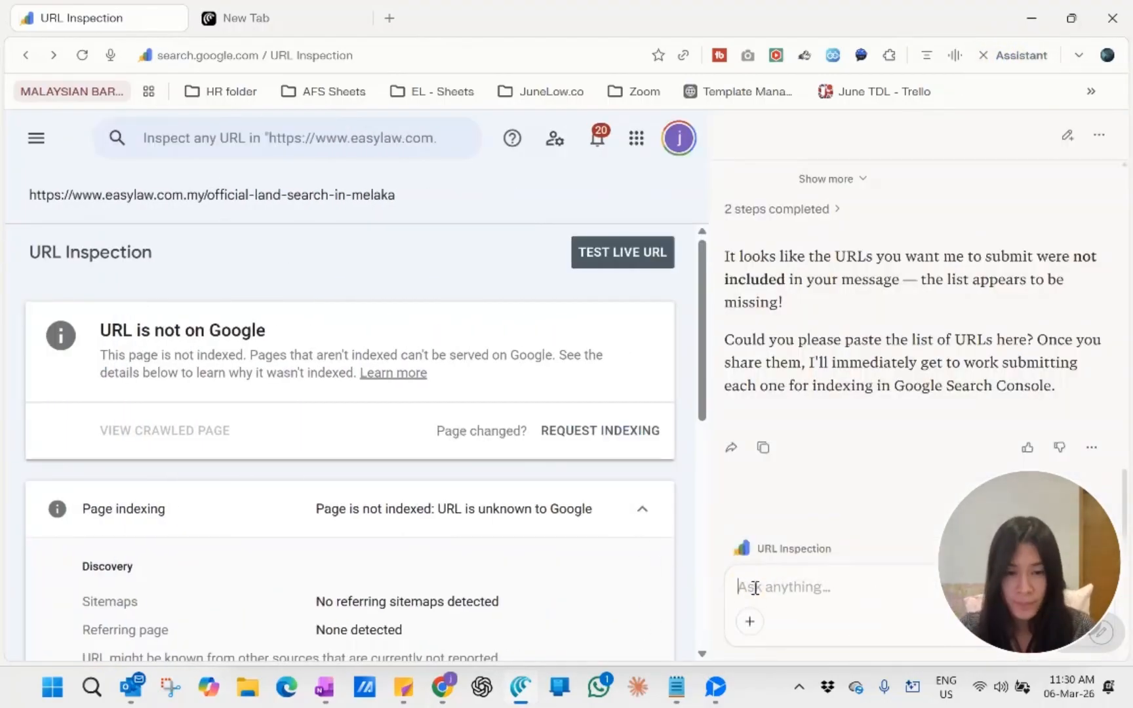
Step: Send the assistant the /seo shortcut followed by the first two URLs (Negeri Sembilan and Pahang title copies) from the Notepad list
type("/seo")
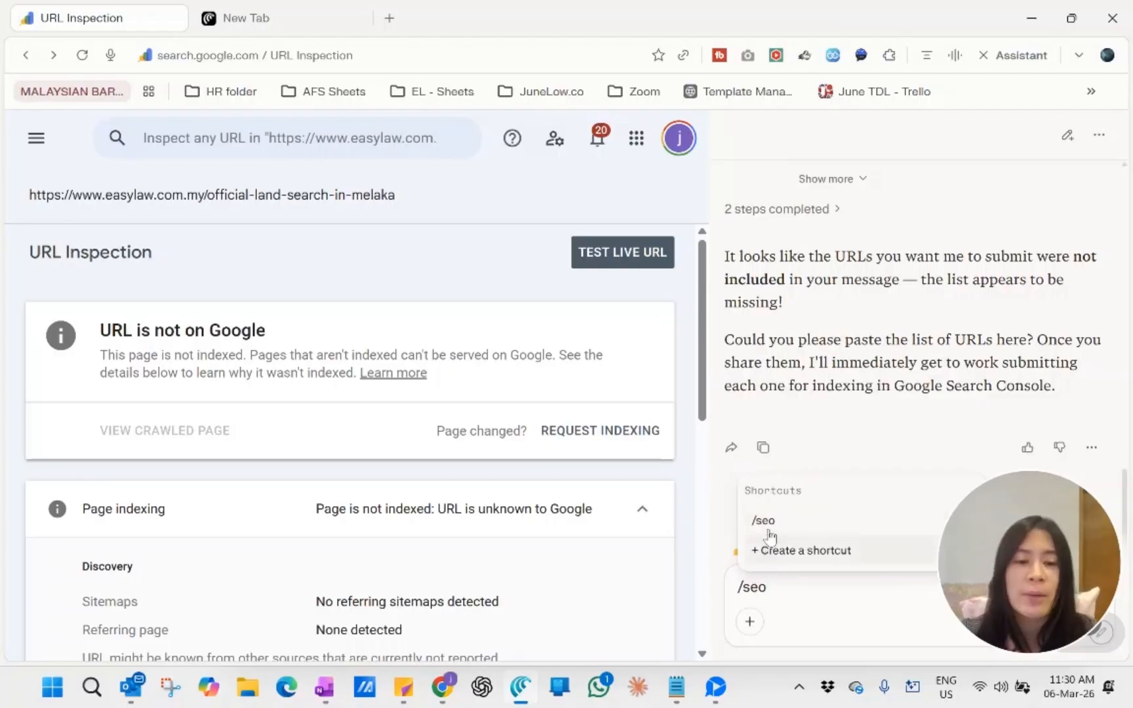
key("Return")
left_click(681, 692)
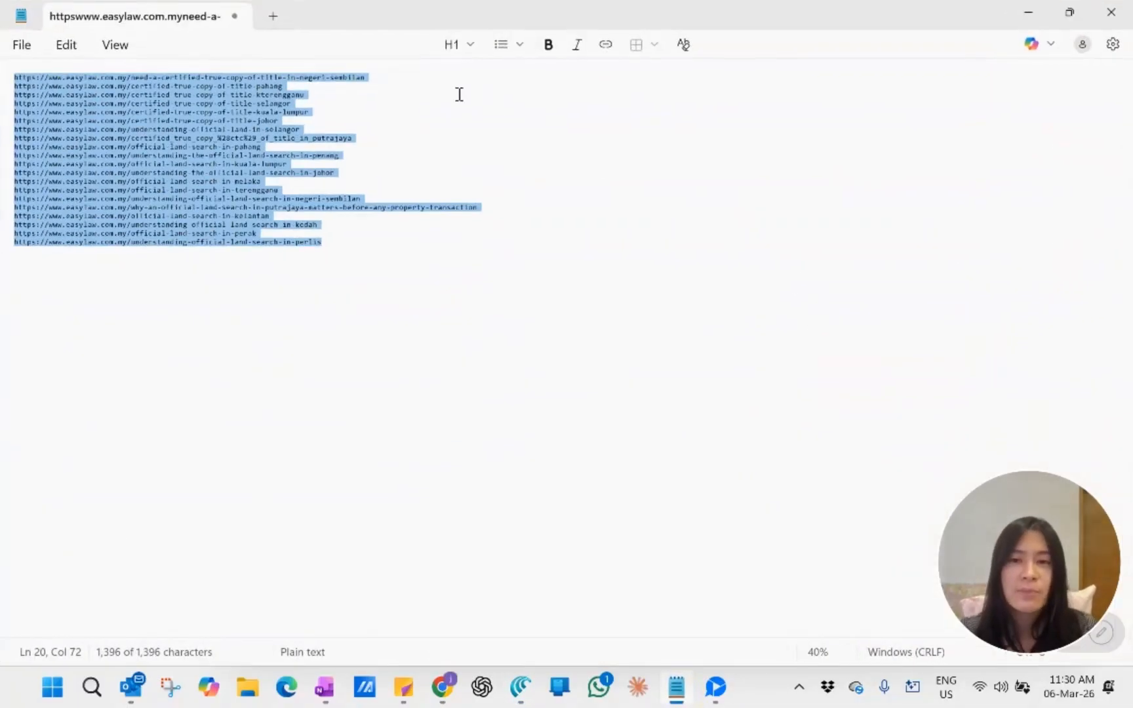
left_click(318, 87)
left_click_drag(317, 87, 10, 78)
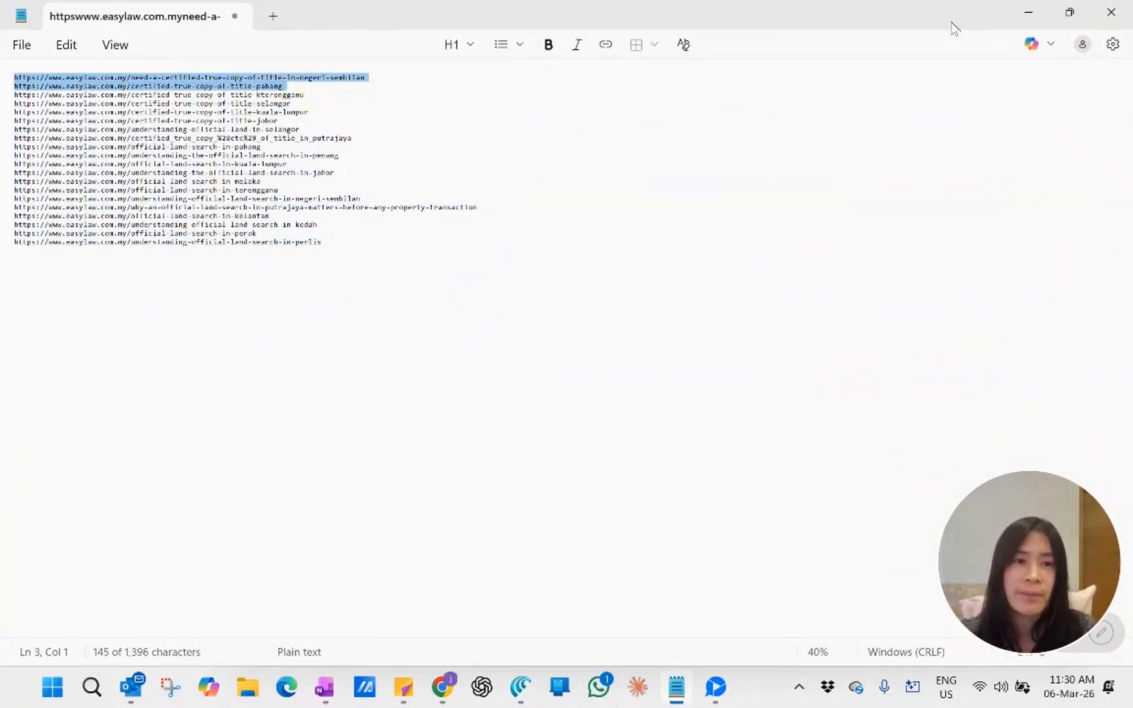
left_click(1029, 12)
key("ctrl+v")
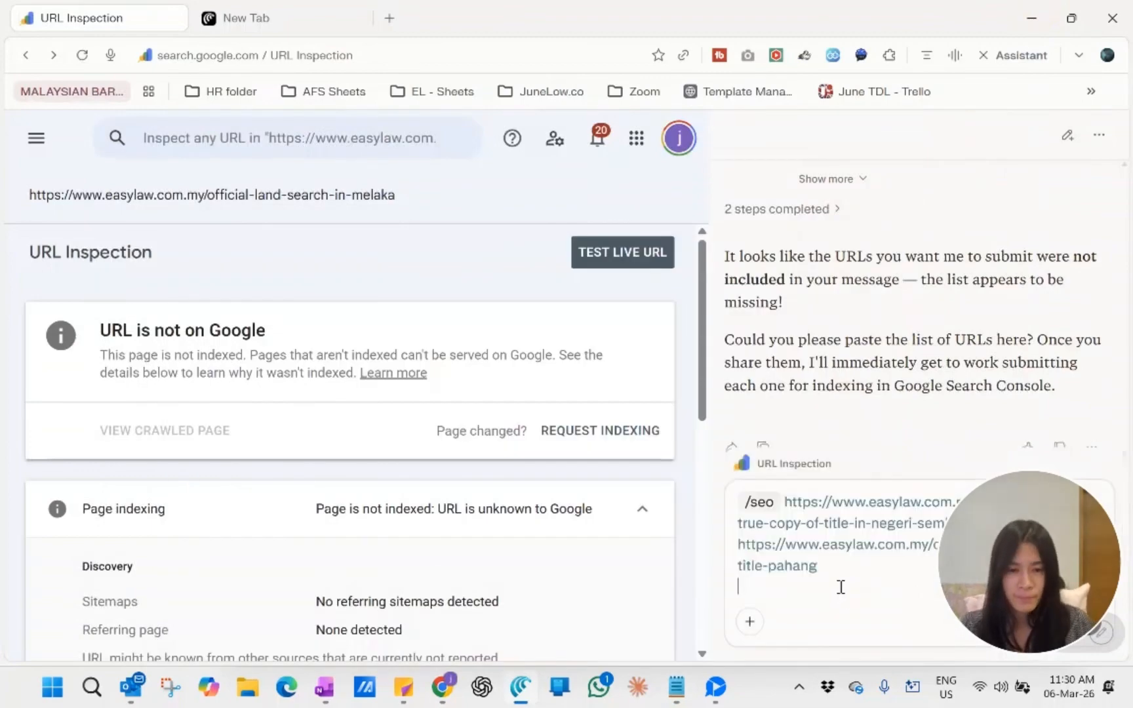
key("Return")
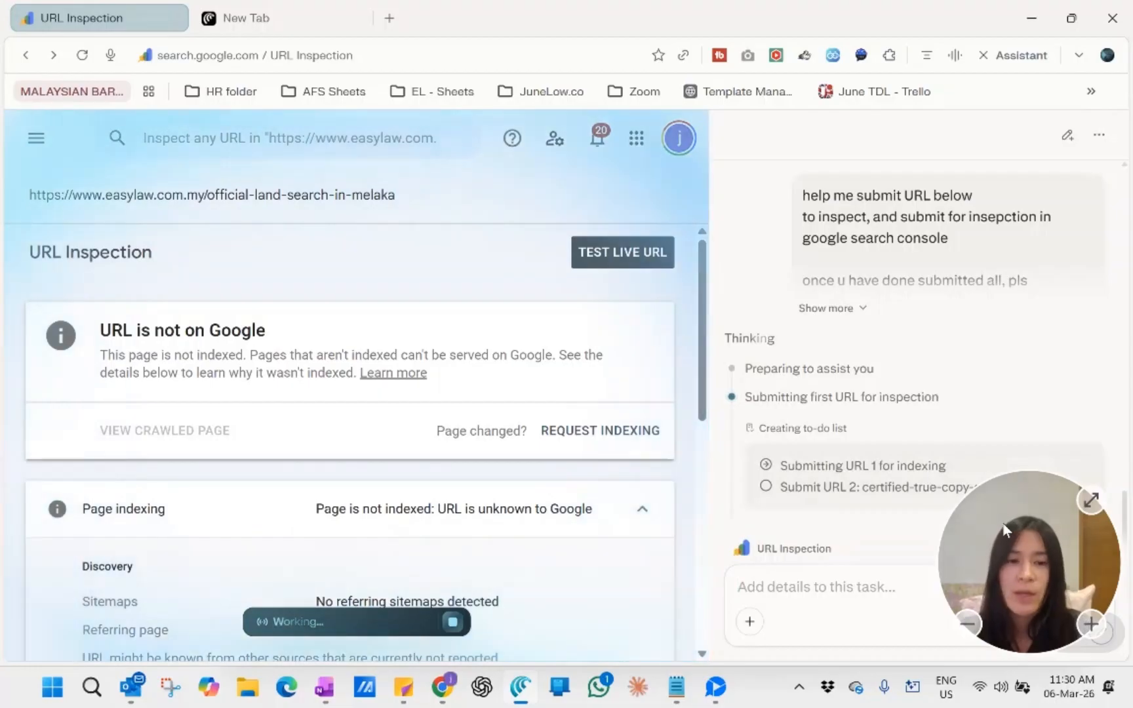
scroll(826, 347, "down", 1)
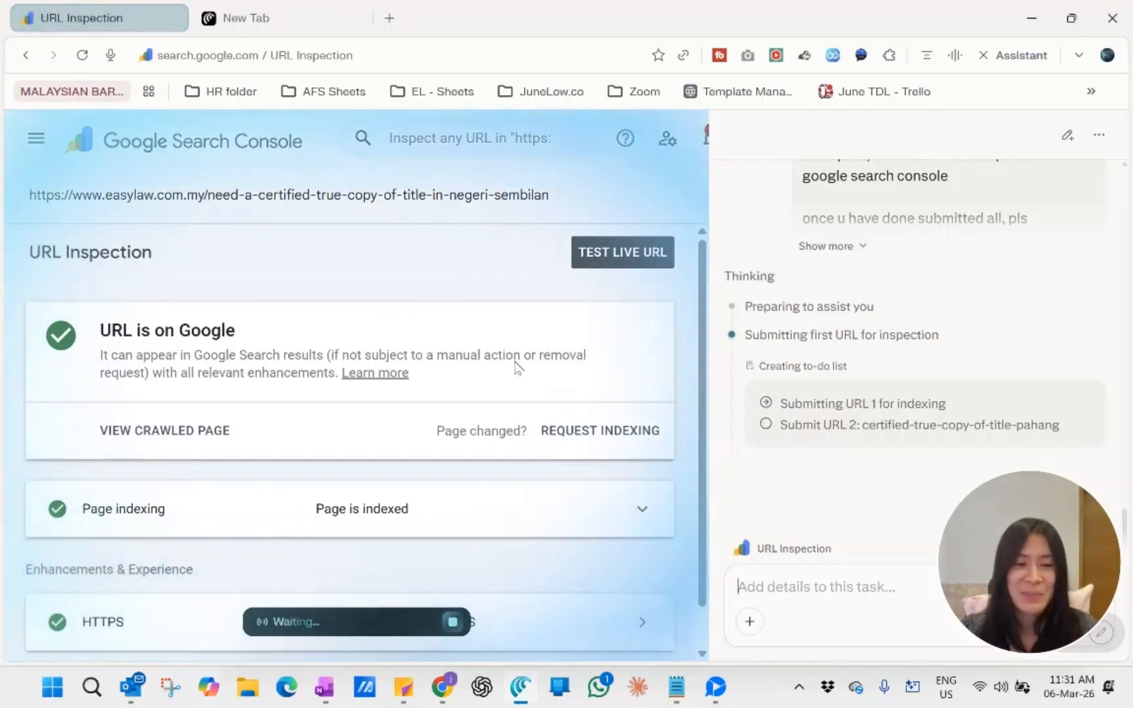
left_click_drag(1045, 605, 974, 35)
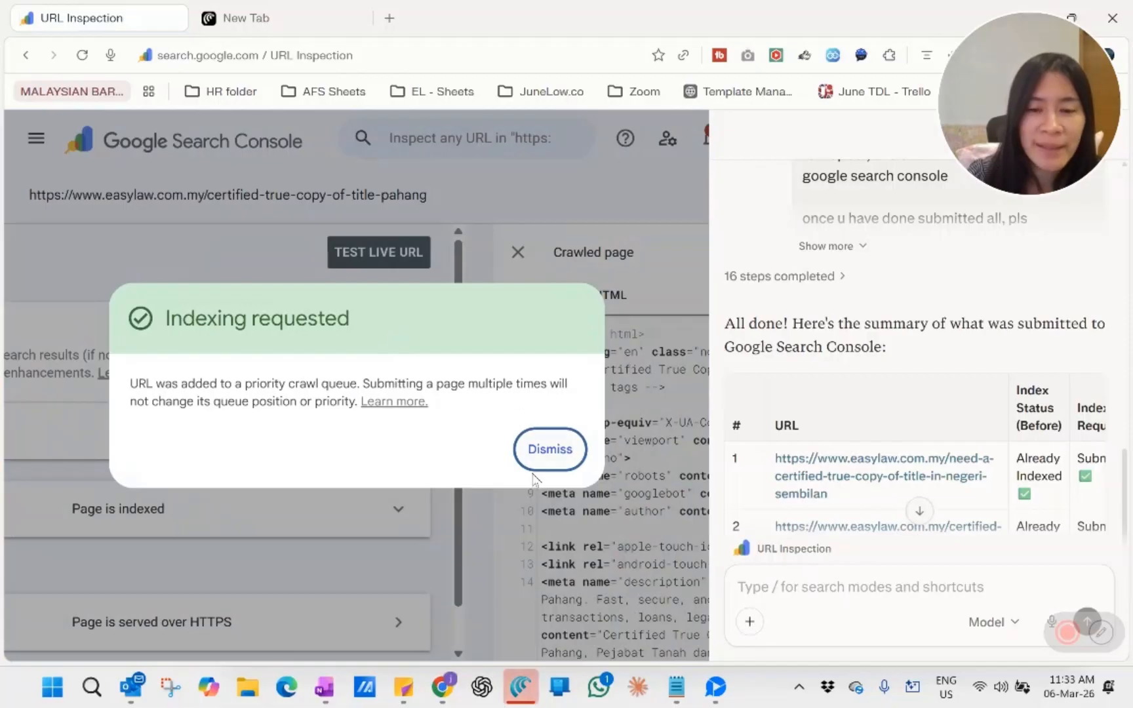
Step: Dismiss the indexing confirmation and review the assistant's submission summary table and closing notes in a wider pane
left_click(548, 454)
left_click_drag(707, 418, 484, 413)
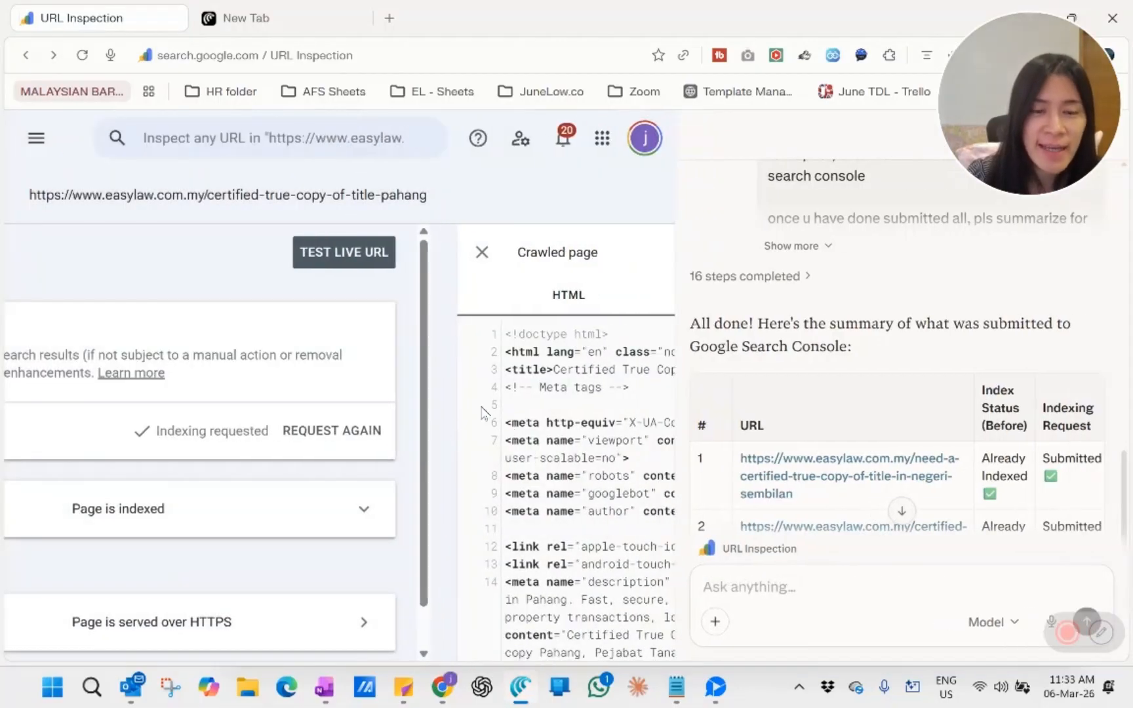
scroll(838, 333, "down", 5)
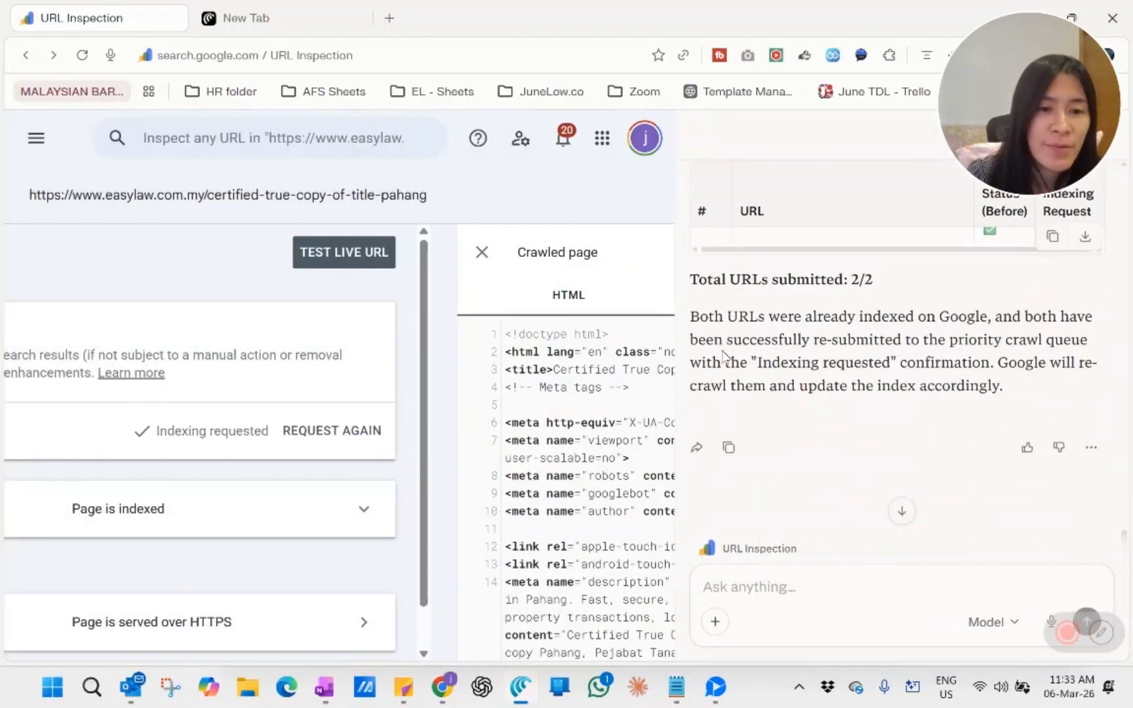
scroll(1033, 488, "up", 3)
scroll(1033, 488, "down", 3)
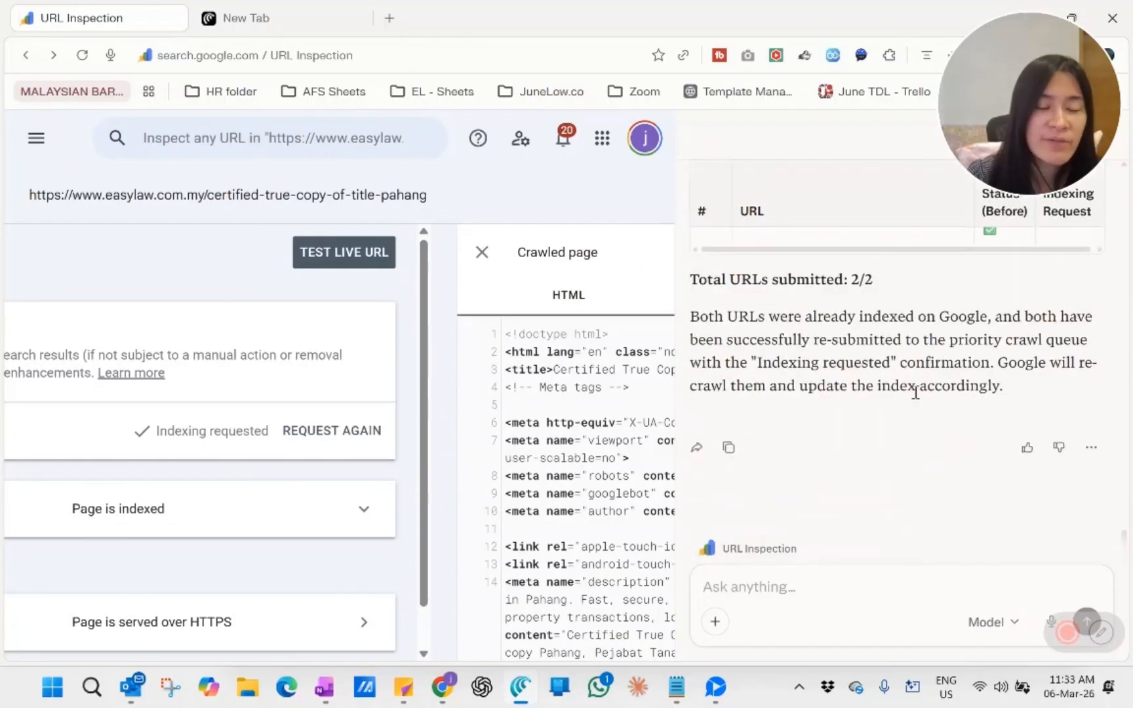